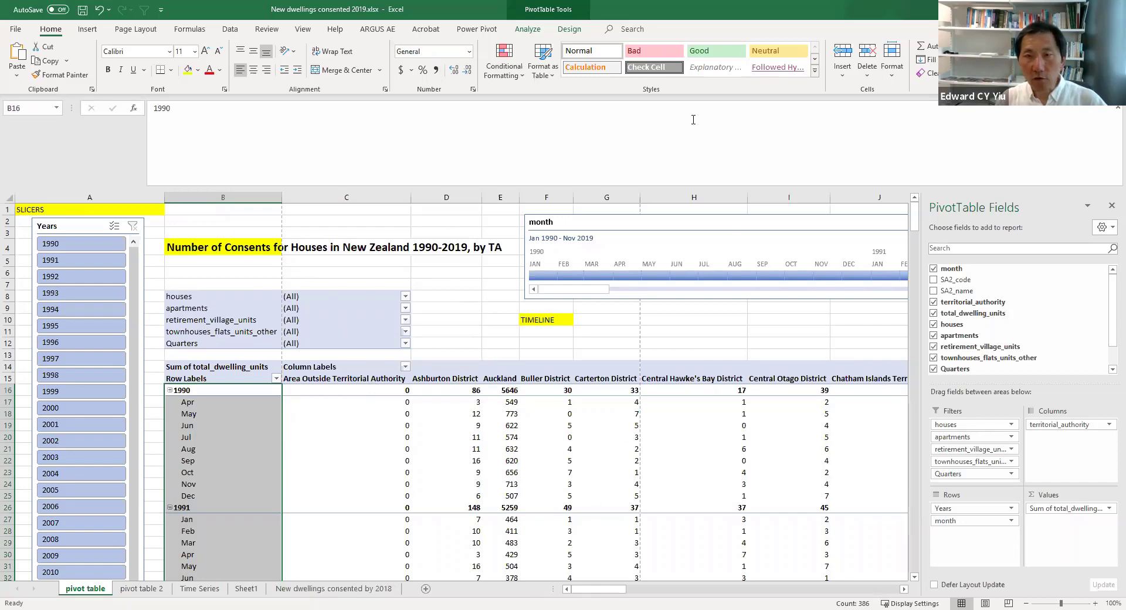
- Switch to the browser to view Stats NZ's September 2020 building consents downloads, and return to the dwelling consents data in Excel
{"action": "key", "text": "alt+Tab"}
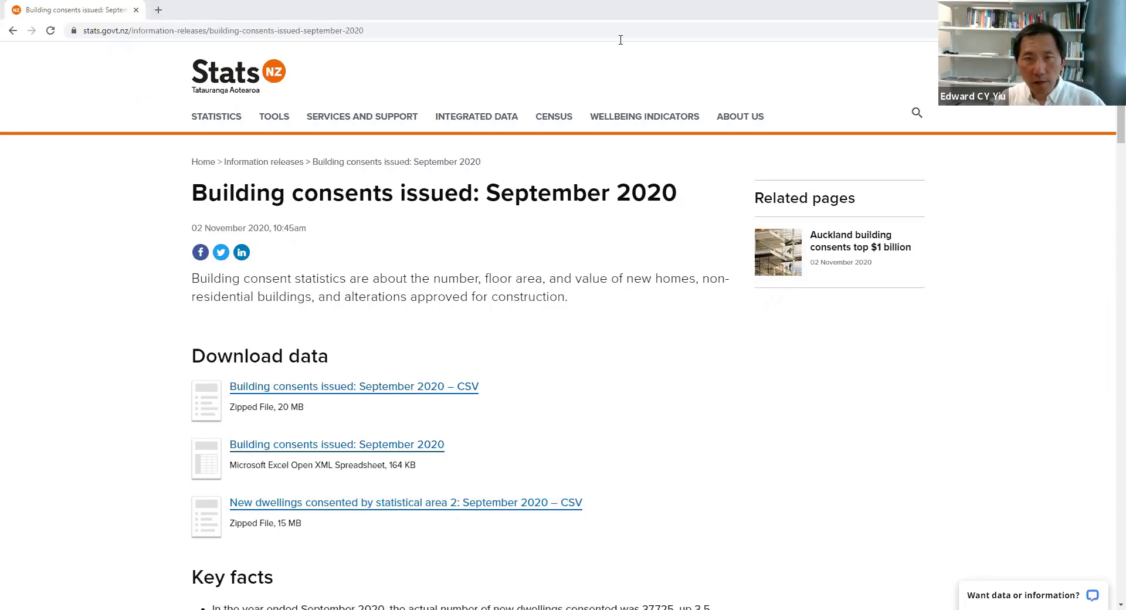
{"action": "key", "text": "alt+Tab"}
{"action": "left_click", "coordinate": [617, 408]}
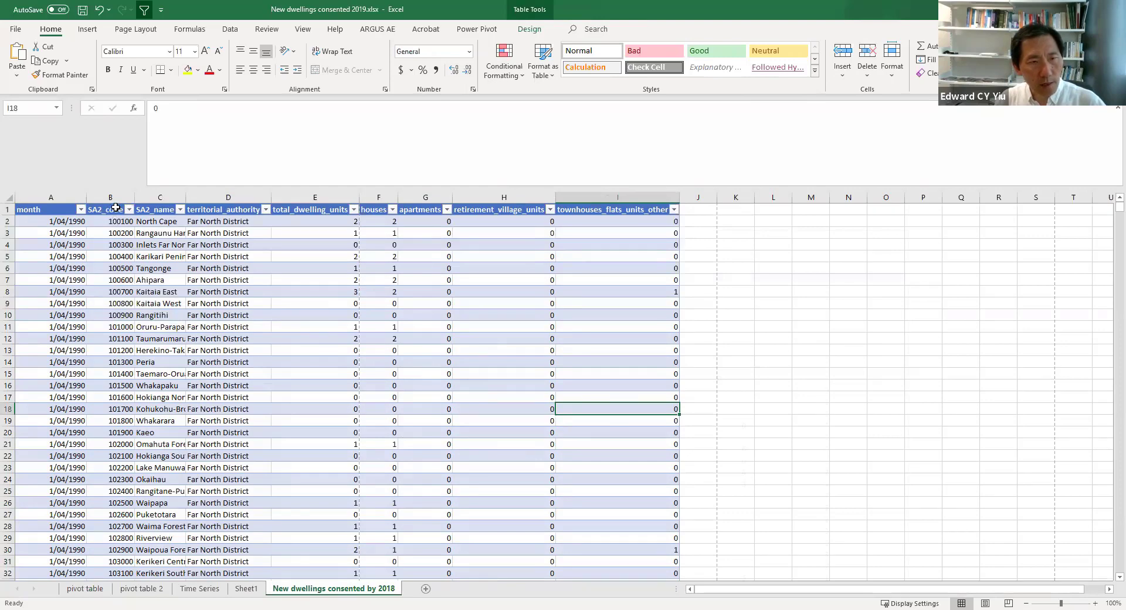
- Examine the table's column headings from territorial_authority to townhouses_flats_units_other and its records from the first row to the last
{"action": "left_click", "coordinate": [219, 209]}
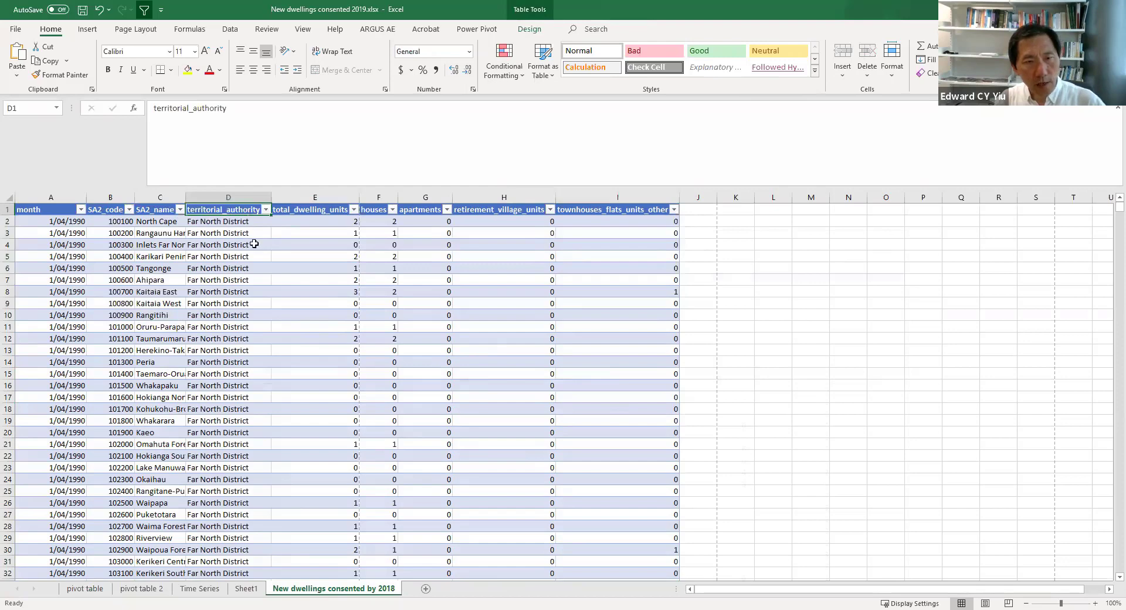
{"action": "left_click", "coordinate": [328, 211]}
{"action": "left_click", "coordinate": [376, 211]}
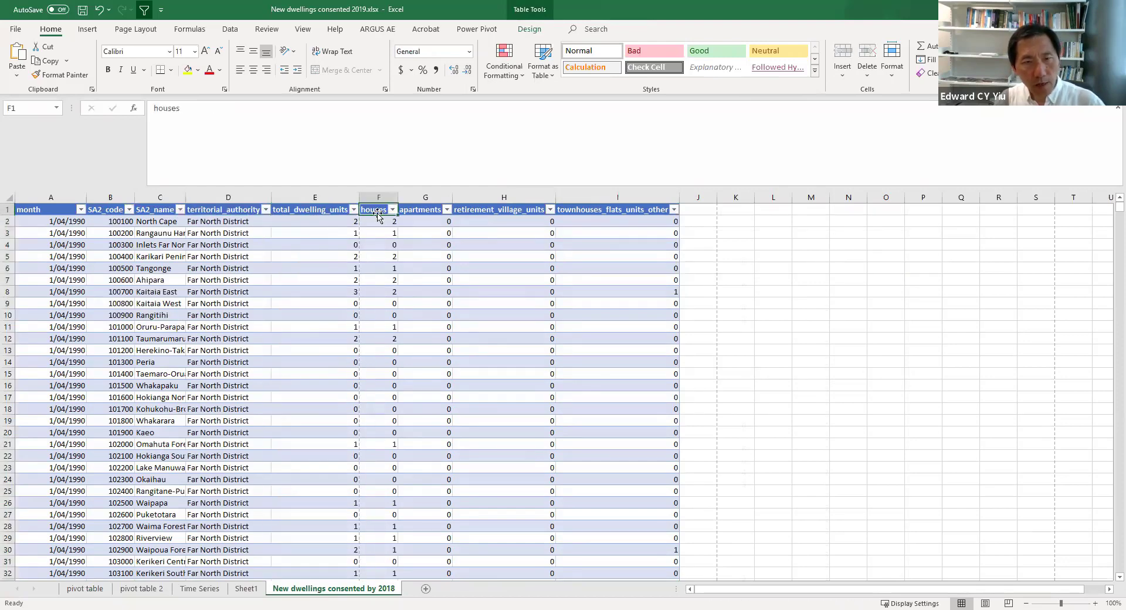
{"action": "left_click", "coordinate": [423, 211]}
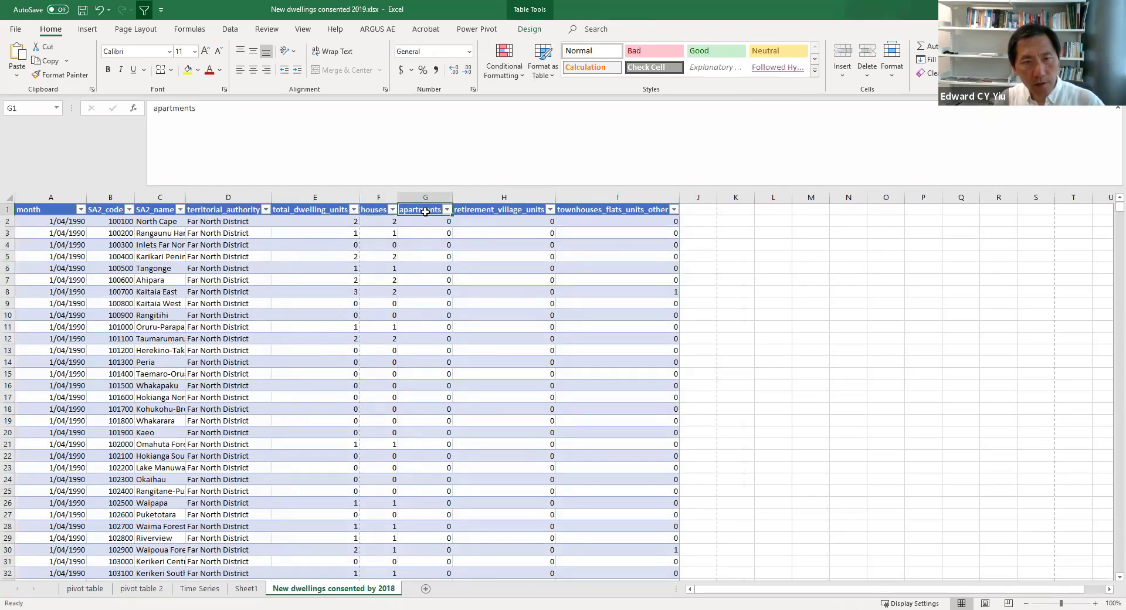
{"action": "left_click", "coordinate": [493, 211]}
{"action": "left_click", "coordinate": [609, 211]}
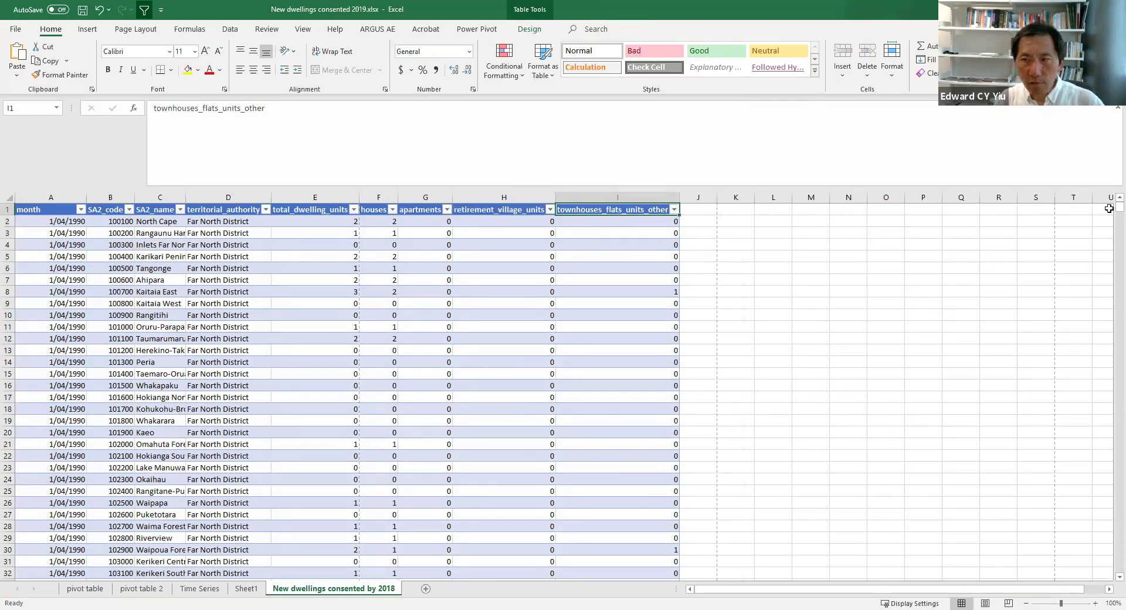
{"action": "left_click_drag", "start_coordinate": [1120, 207], "coordinate": [1120, 568]}
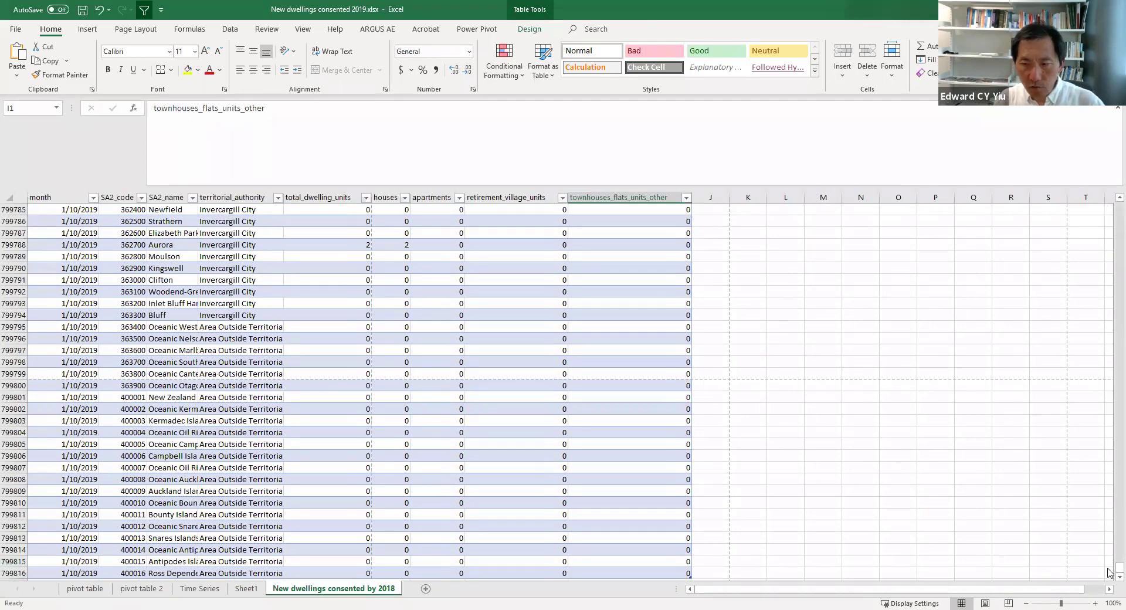
{"action": "left_click_drag", "start_coordinate": [1120, 568], "coordinate": [1120, 208]}
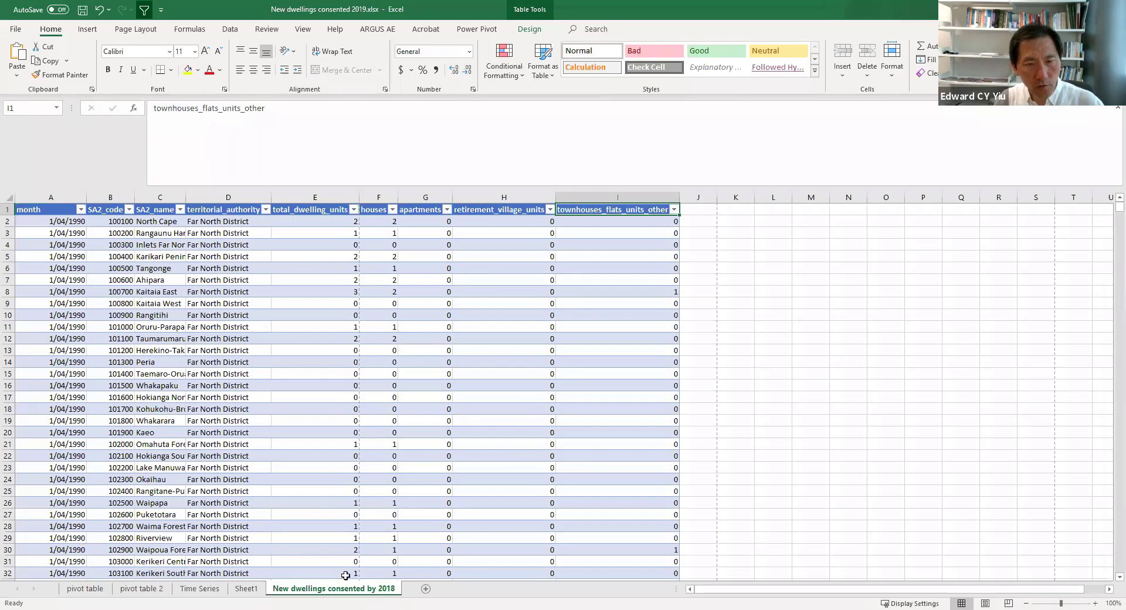
- Create a PivotTable from Table1, placed at cell K2 of the existing New dwellings consented by 2018 worksheet
{"action": "left_click", "coordinate": [87, 29]}
{"action": "left_click", "coordinate": [22, 55]}
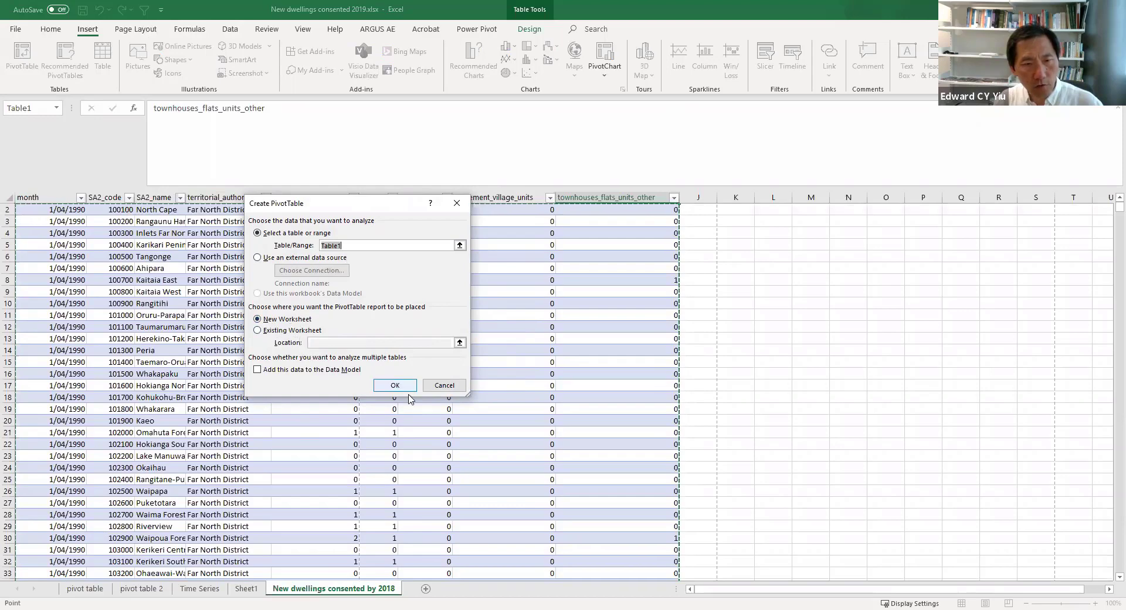
{"action": "left_click", "coordinate": [461, 343]}
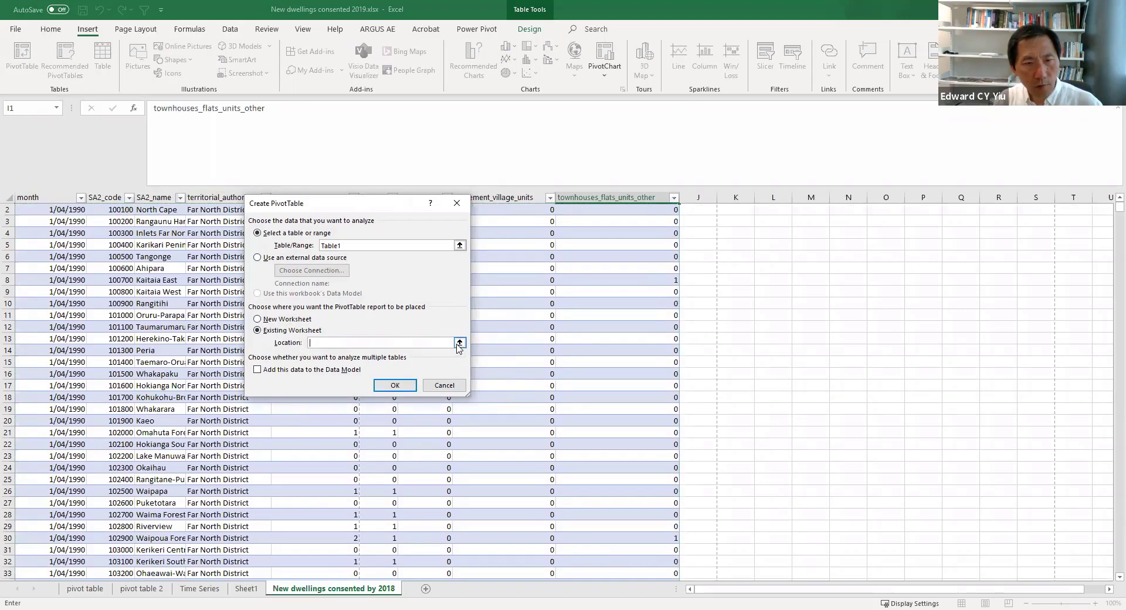
{"action": "left_click", "coordinate": [733, 209]}
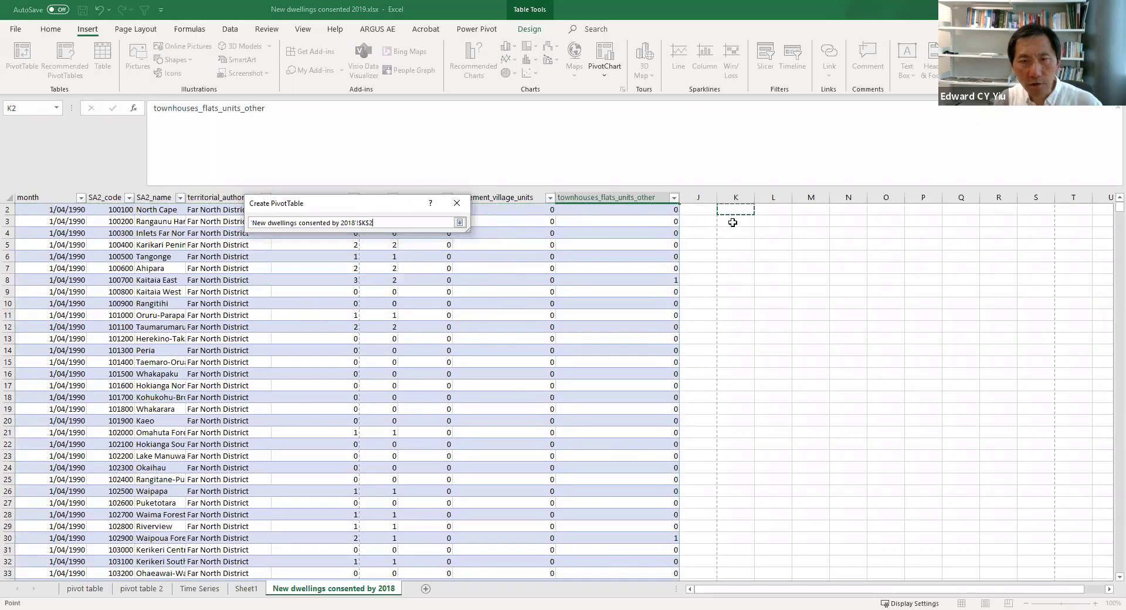
{"action": "left_click", "coordinate": [464, 223]}
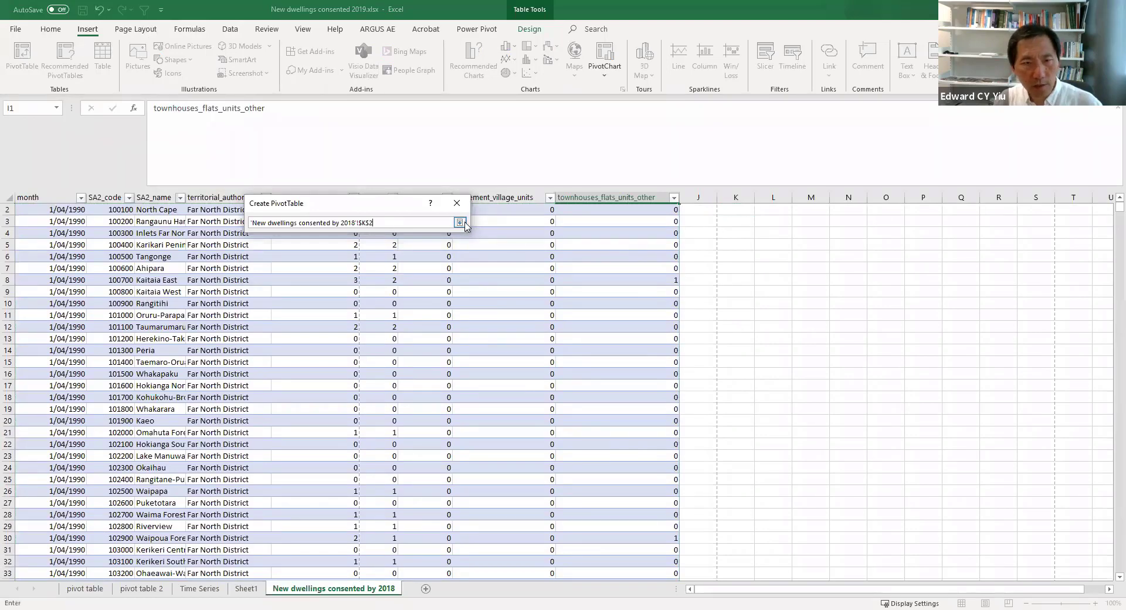
{"action": "left_click", "coordinate": [395, 386]}
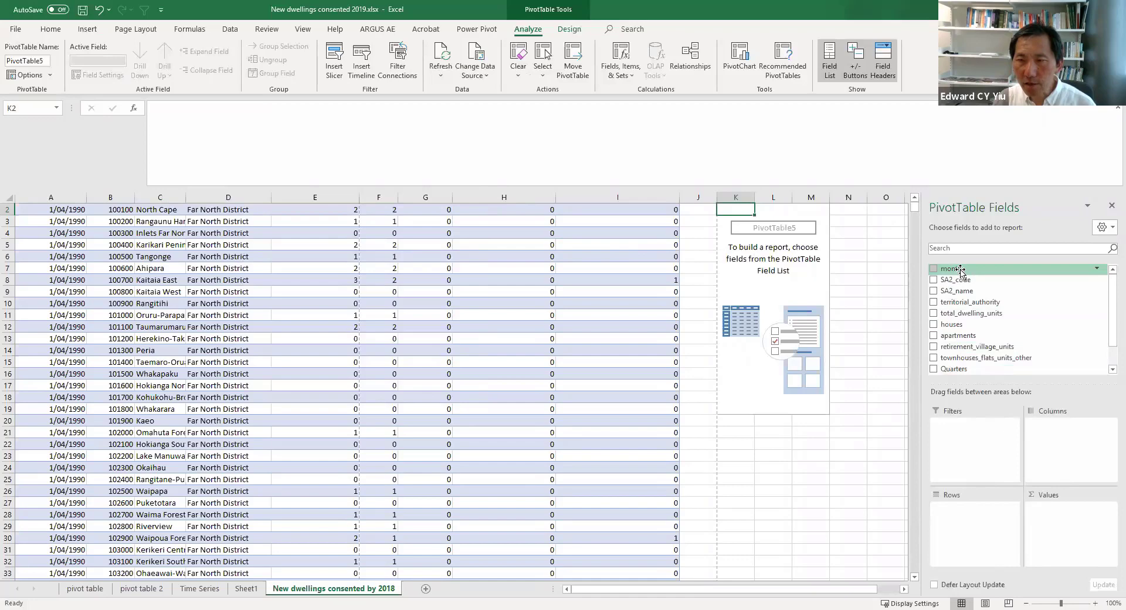
- Lay out the PivotTable with month as rows, grouped by Years and Quarters, and territorial_authority as columns
{"action": "left_click_drag", "start_coordinate": [960, 271], "coordinate": [966, 515]}
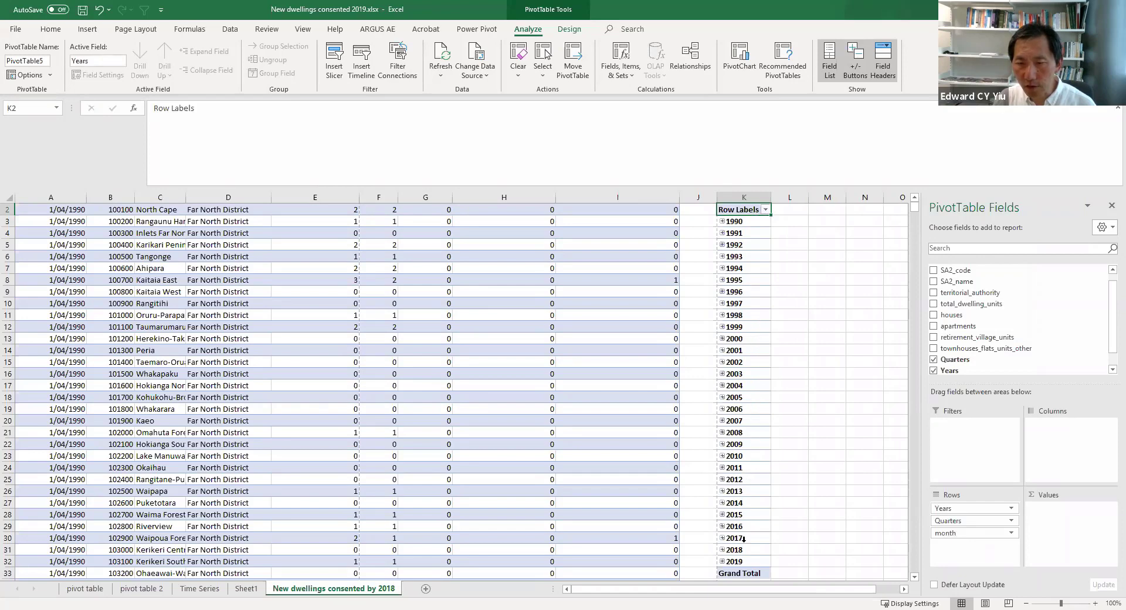
{"action": "left_click", "coordinate": [949, 293]}
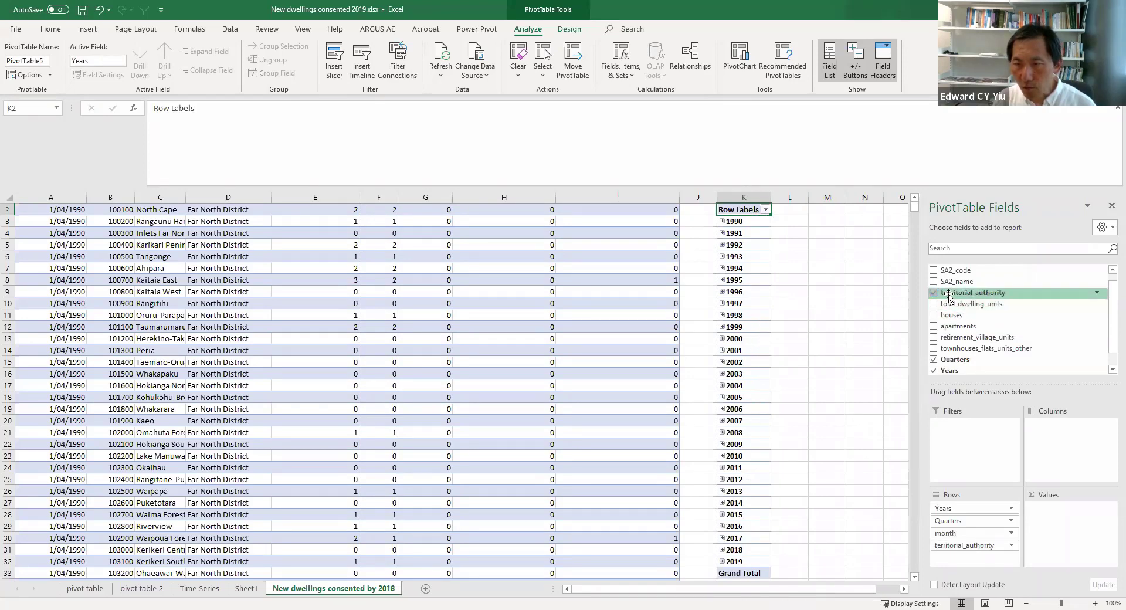
{"action": "left_click_drag", "start_coordinate": [952, 296], "coordinate": [1050, 424]}
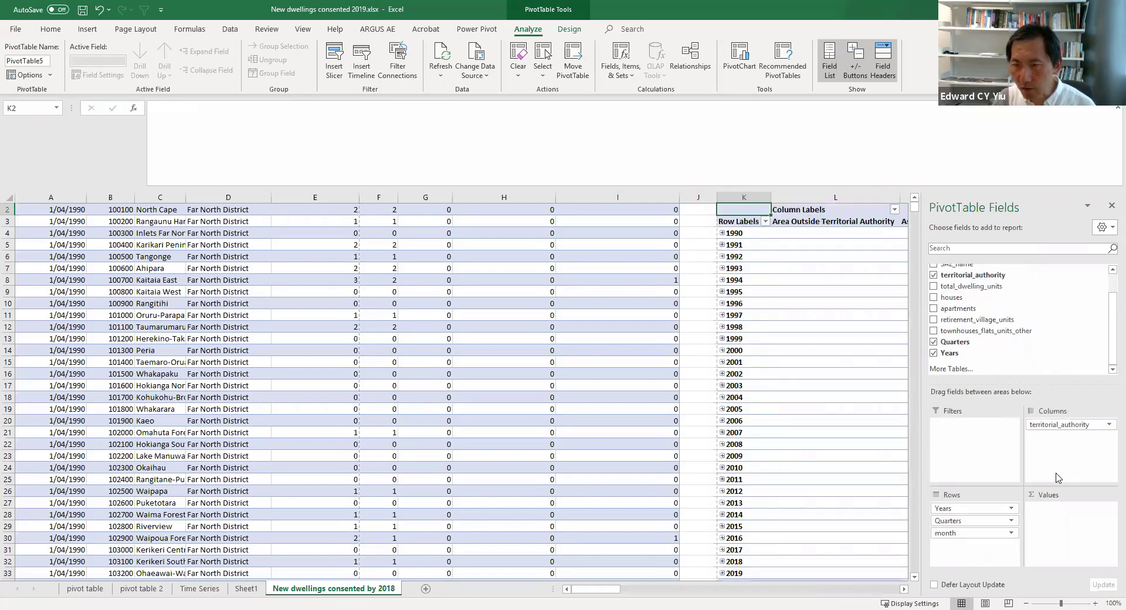
- Add the sum of total_dwelling_units as the PivotTable's values and check Auckland's 1990 and 2019 figures
{"action": "left_click_drag", "start_coordinate": [578, 589], "coordinate": [623, 589]}
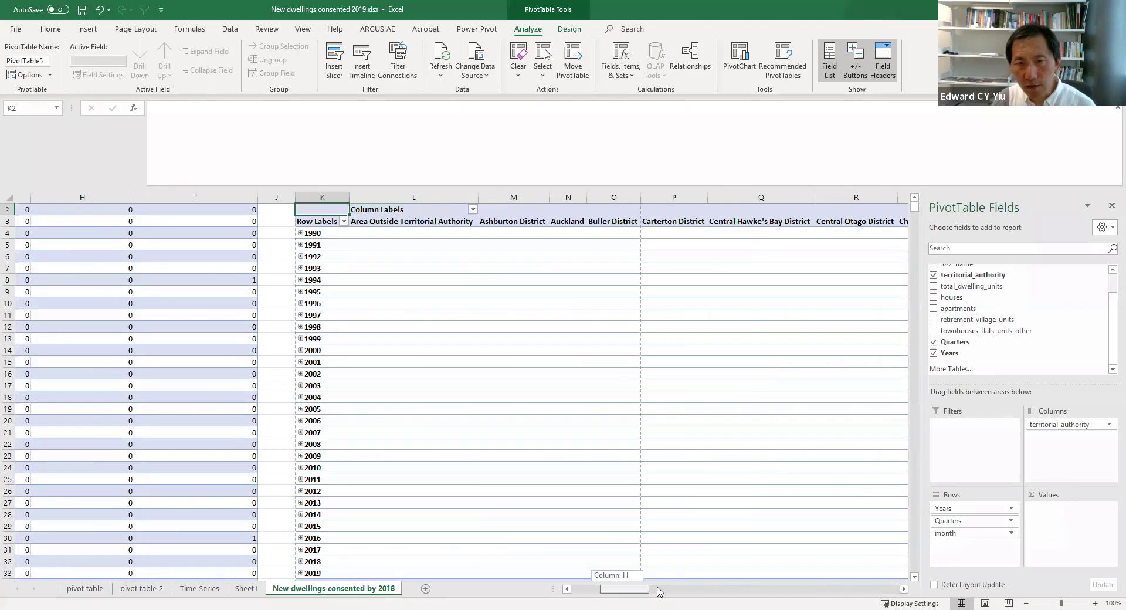
{"action": "left_click", "coordinate": [567, 589]}
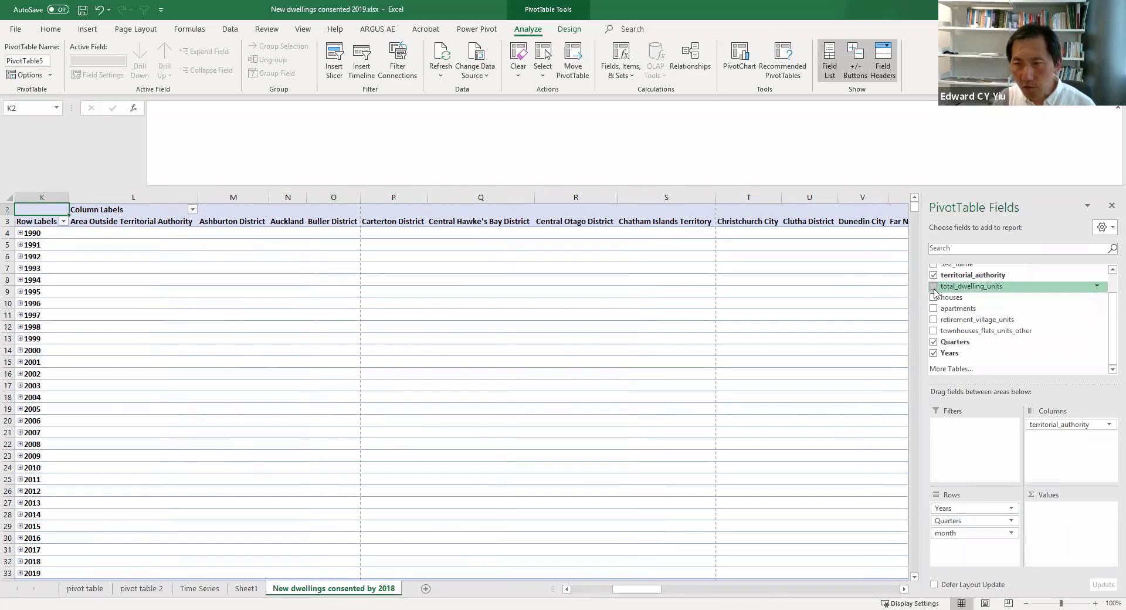
{"action": "left_click_drag", "start_coordinate": [951, 287], "coordinate": [1056, 509]}
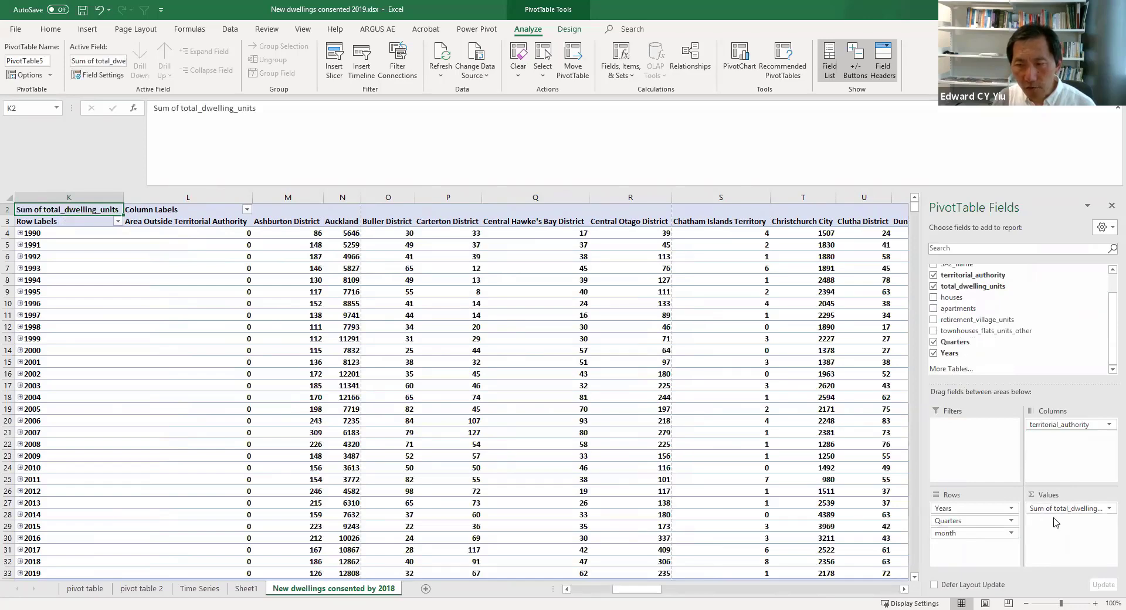
{"action": "left_click", "coordinate": [344, 233]}
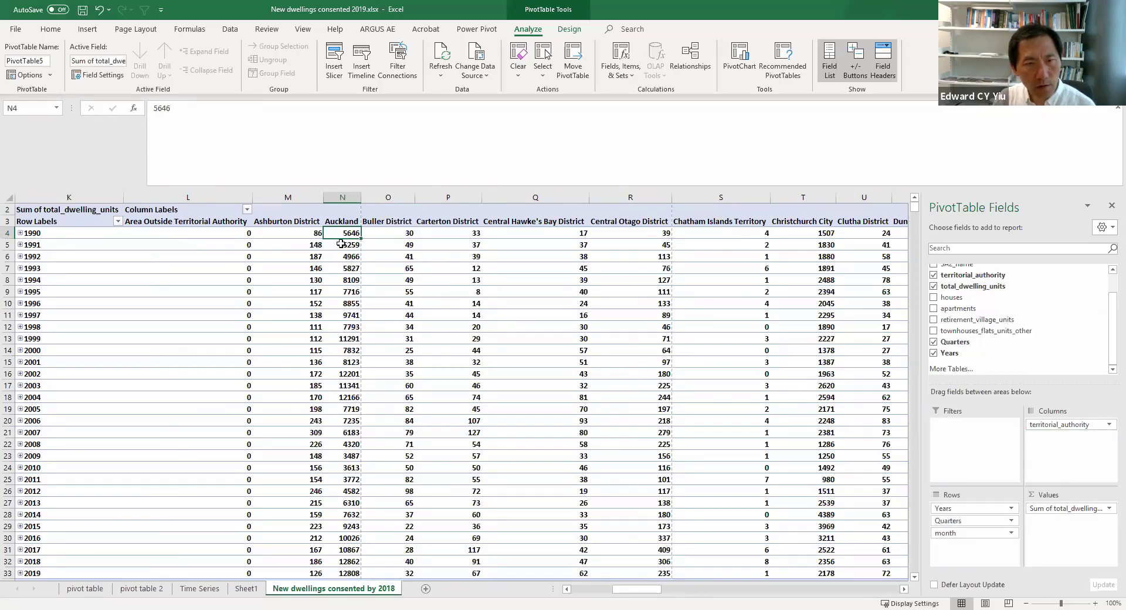
{"action": "left_click", "coordinate": [350, 572]}
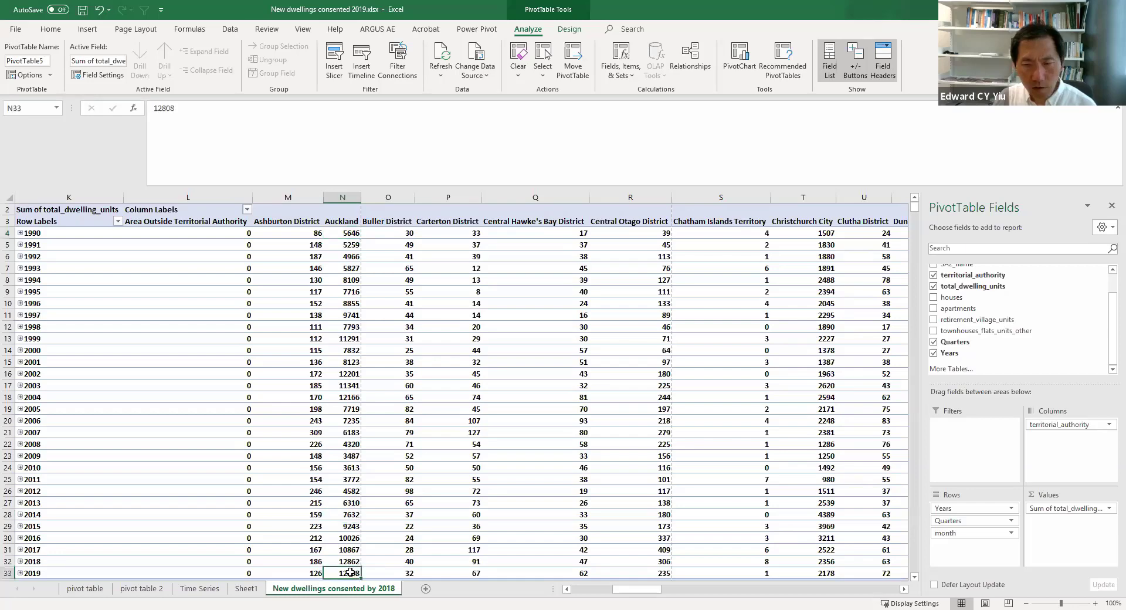
{"action": "left_click", "coordinate": [914, 578]}
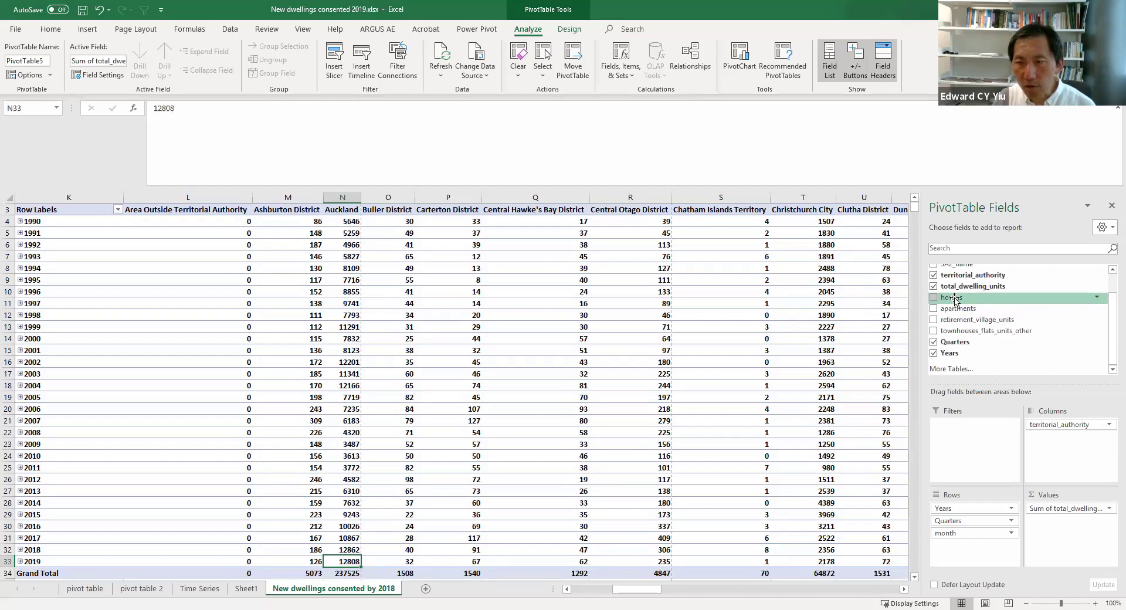
- Replace total_dwelling_units with houses as the summed values and check Auckland's figures for 1990 and 2019
{"action": "left_click_drag", "start_coordinate": [1064, 509], "coordinate": [974, 298]}
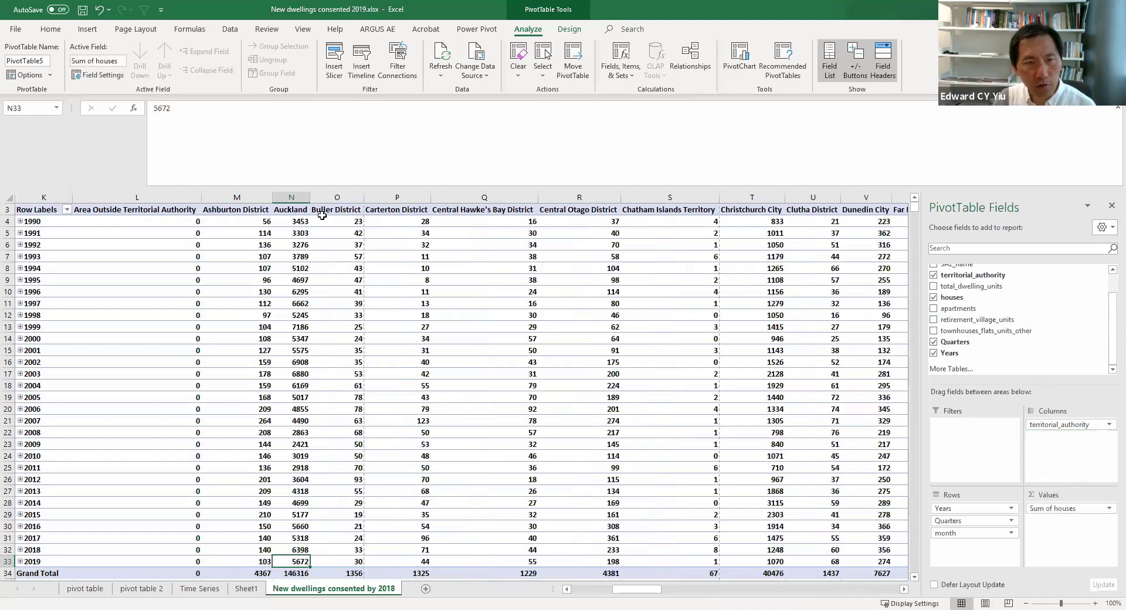
{"action": "left_click", "coordinate": [299, 219]}
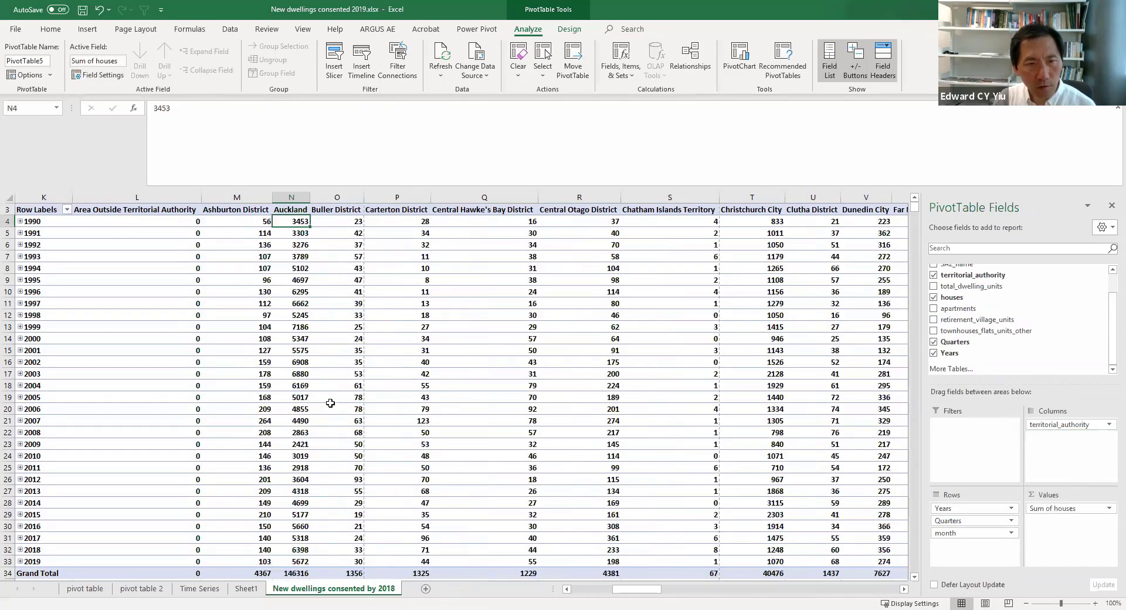
{"action": "left_click", "coordinate": [306, 561]}
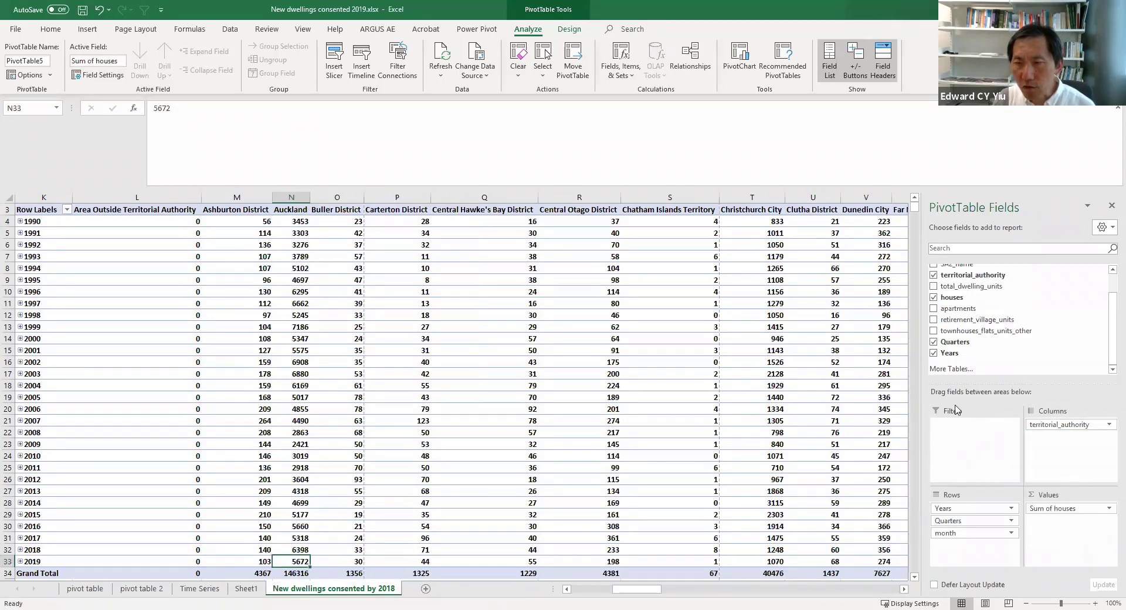
- Put total_dwelling_units back as the summed values in place of houses and also add it as a report filter
{"action": "left_click_drag", "start_coordinate": [1110, 327], "coordinate": [1110, 285]}
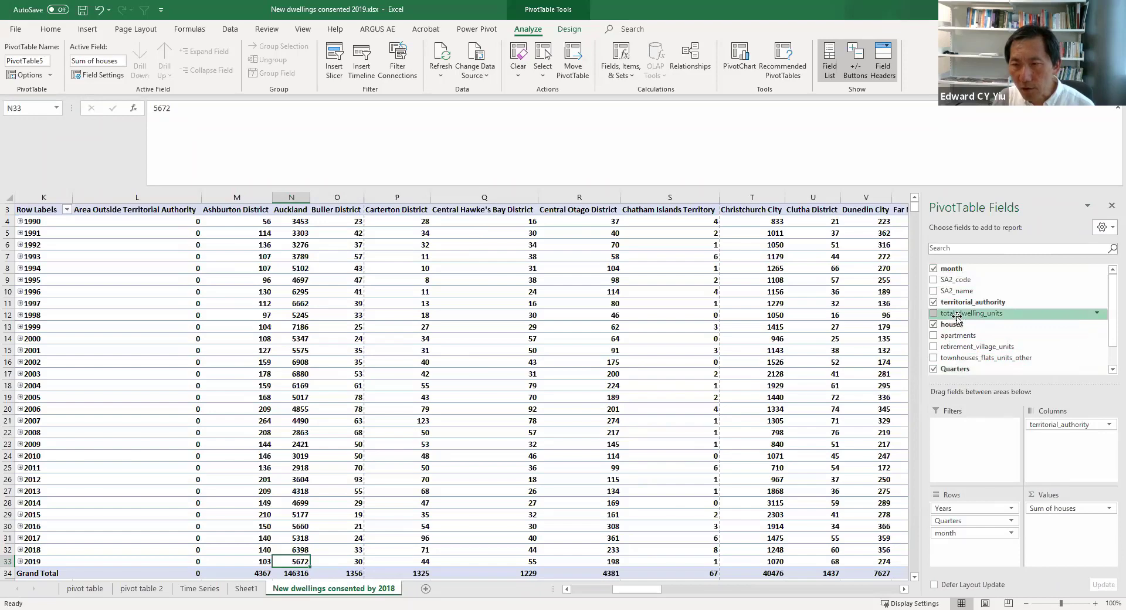
{"action": "left_click_drag", "start_coordinate": [957, 315], "coordinate": [1001, 435]}
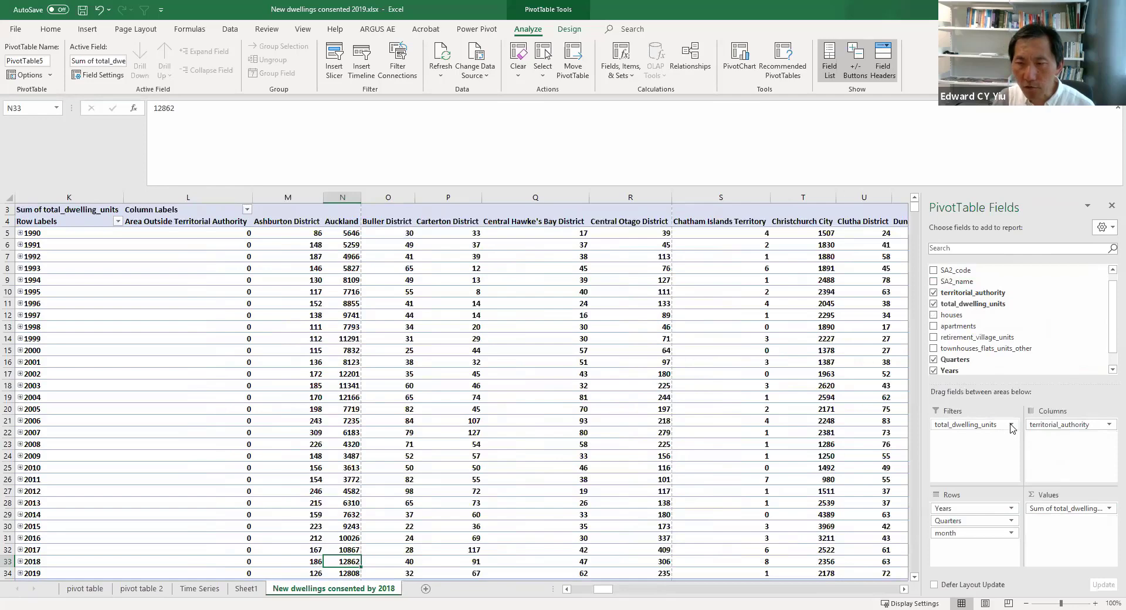
{"action": "left_click", "coordinate": [246, 216]}
{"action": "left_click", "coordinate": [247, 210]}
{"action": "left_click", "coordinate": [246, 210]}
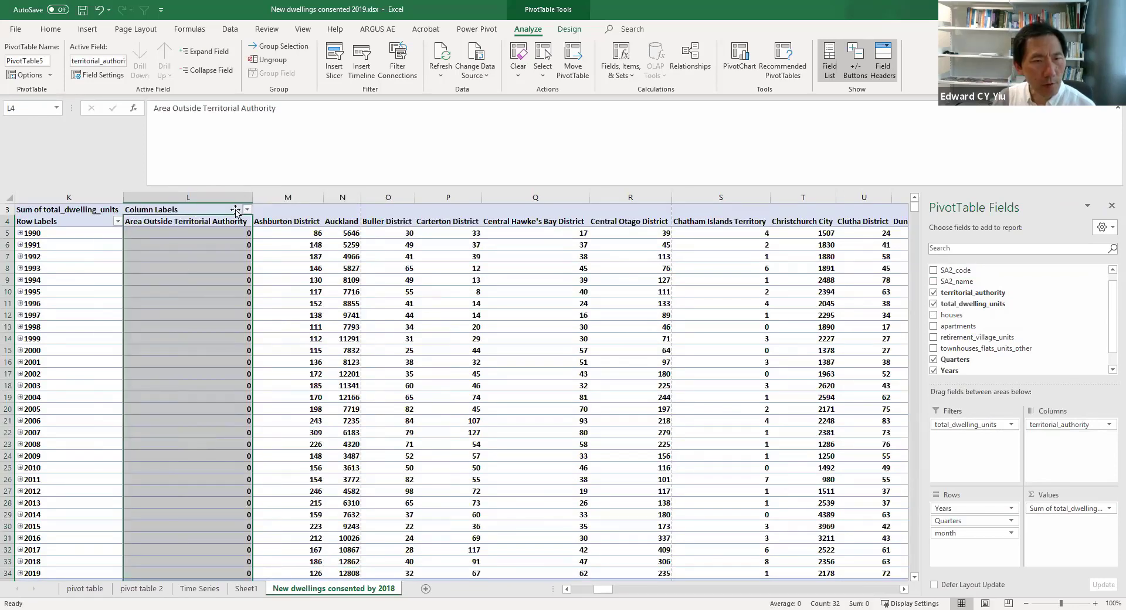
{"action": "left_click", "coordinate": [247, 210]}
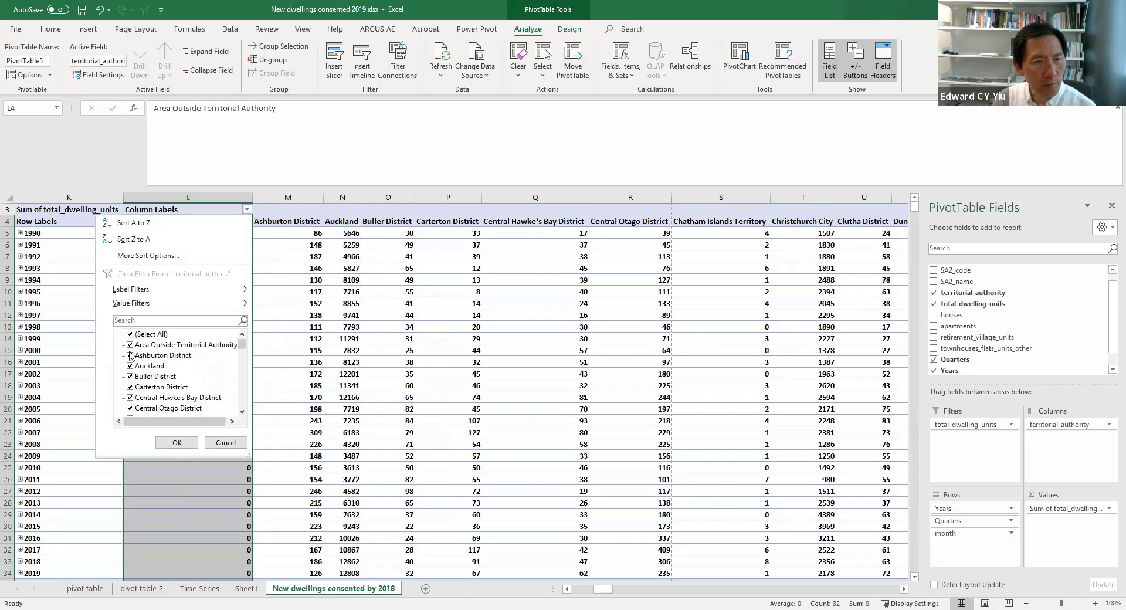
{"action": "left_click", "coordinate": [130, 335]}
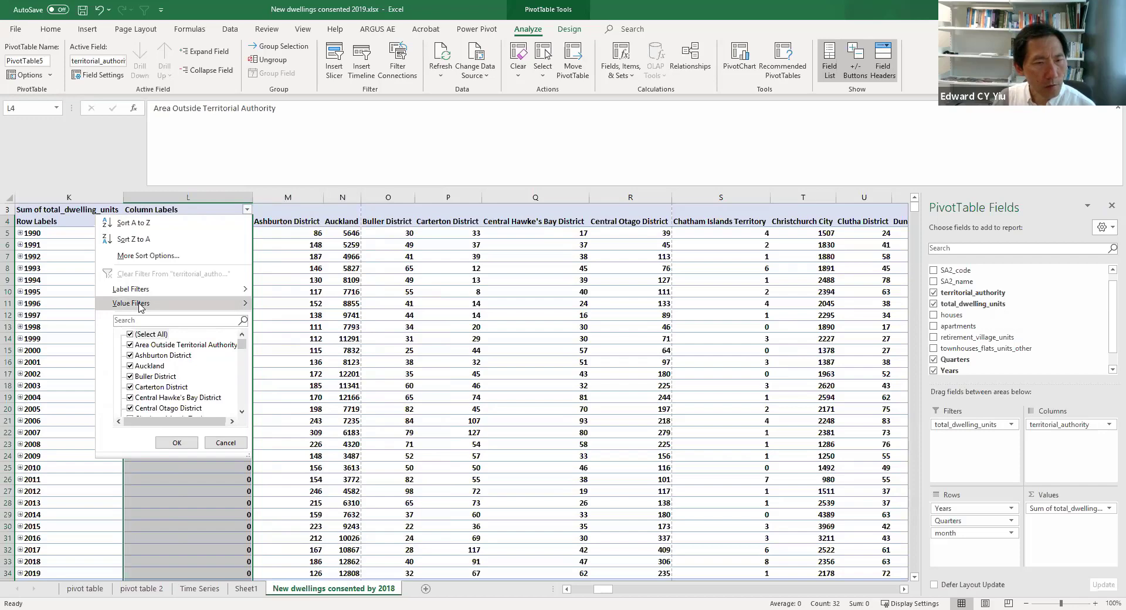
{"action": "left_click", "coordinate": [247, 210]}
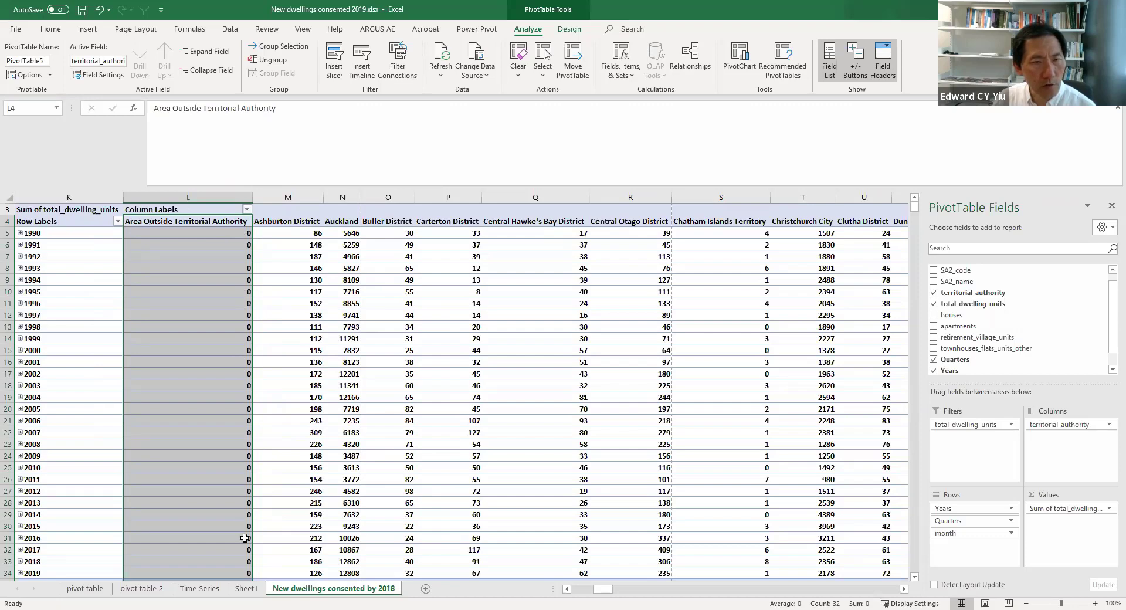
- Apply a value filter to the territorial_authority columns for Sum of total_dwelling_units does not equal 0
{"action": "left_click", "coordinate": [247, 210]}
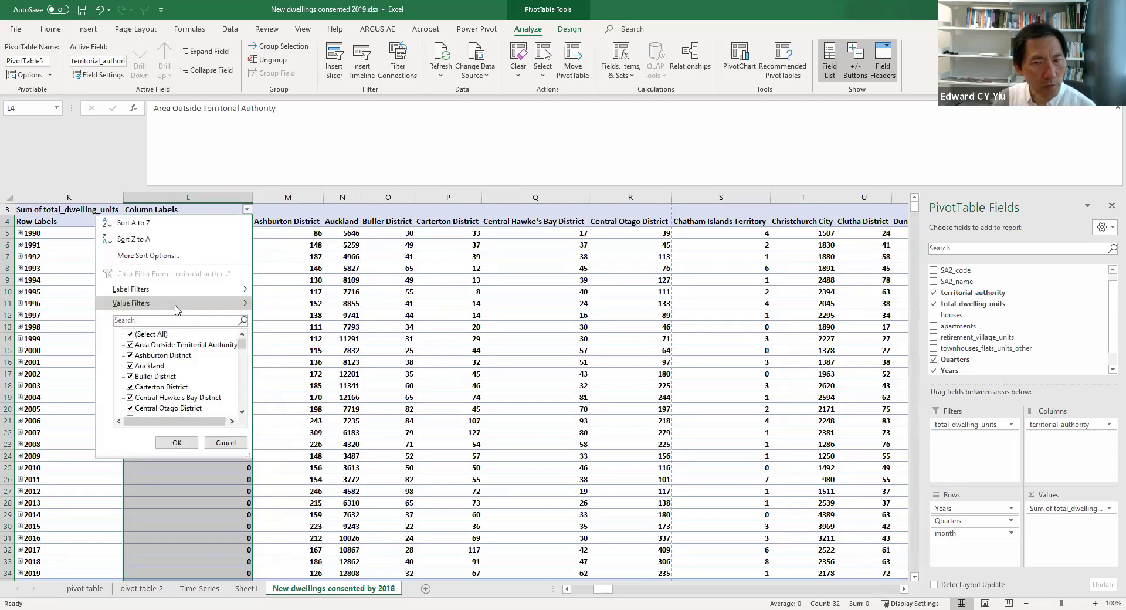
{"action": "mouse_move", "coordinate": [169, 309]}
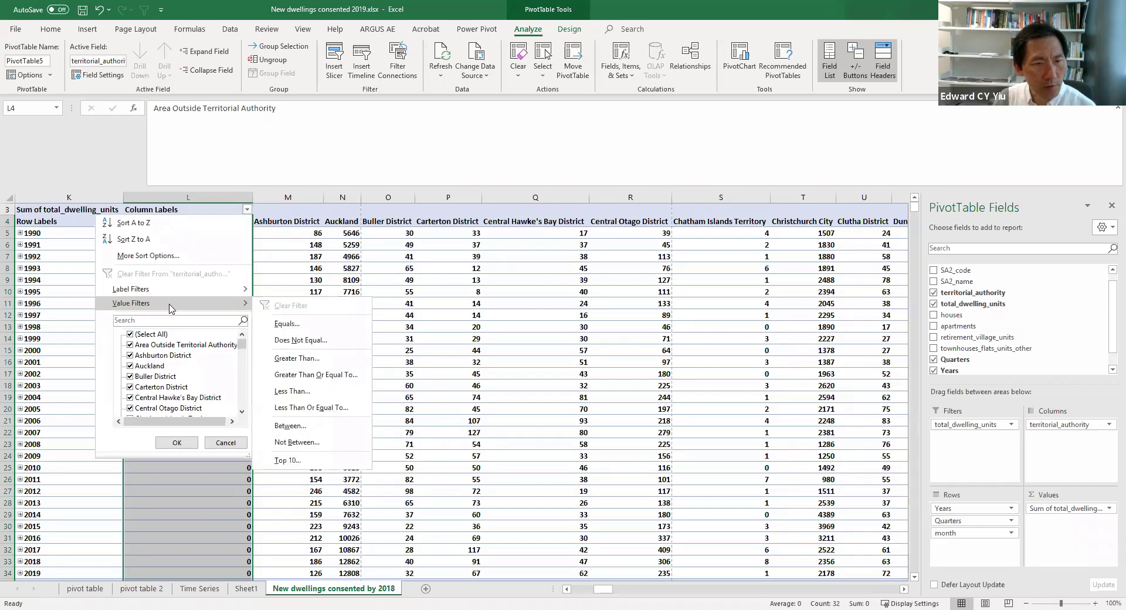
{"action": "left_click", "coordinate": [297, 340]}
{"action": "type", "text": "0"}
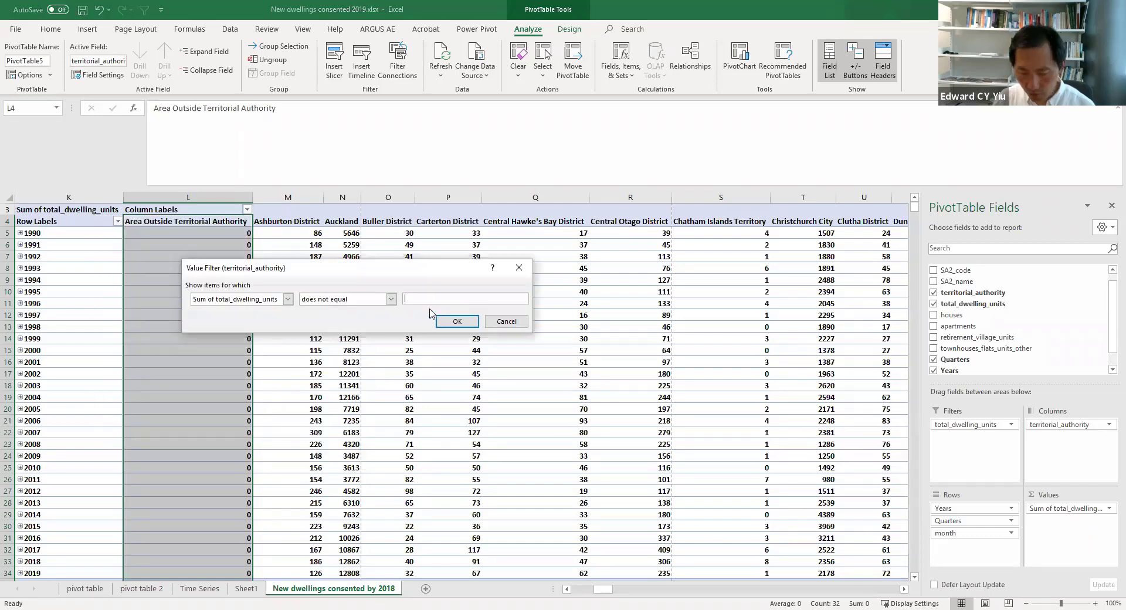
{"action": "left_click", "coordinate": [455, 321]}
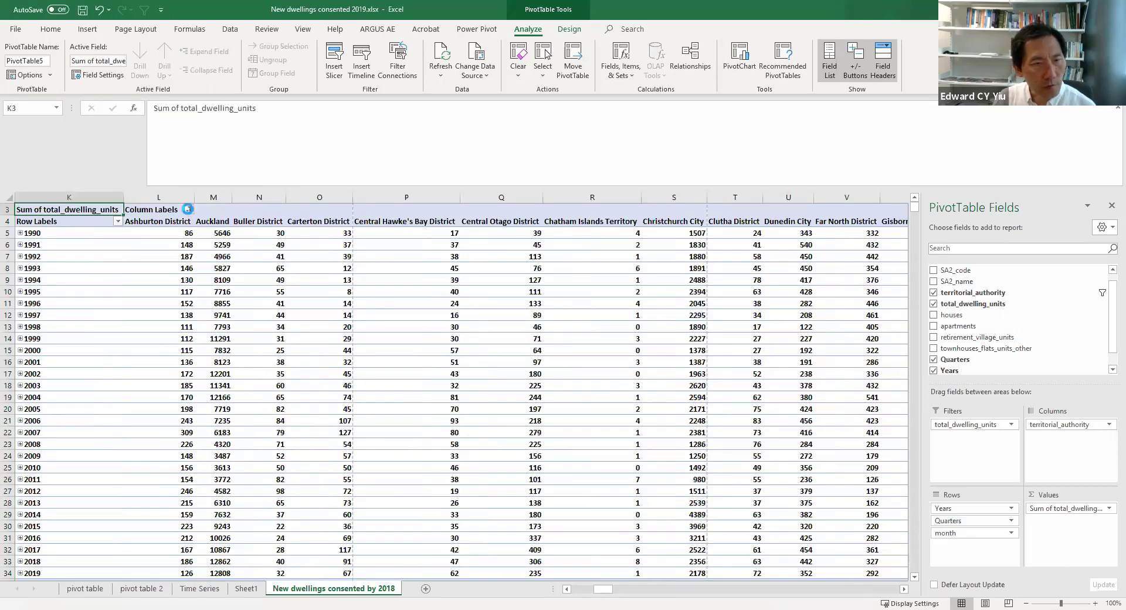
- Check the territorial_authority column filter without changing it, and insert a slicer for territorial_authority on the PivotTable
{"action": "left_click", "coordinate": [187, 210]}
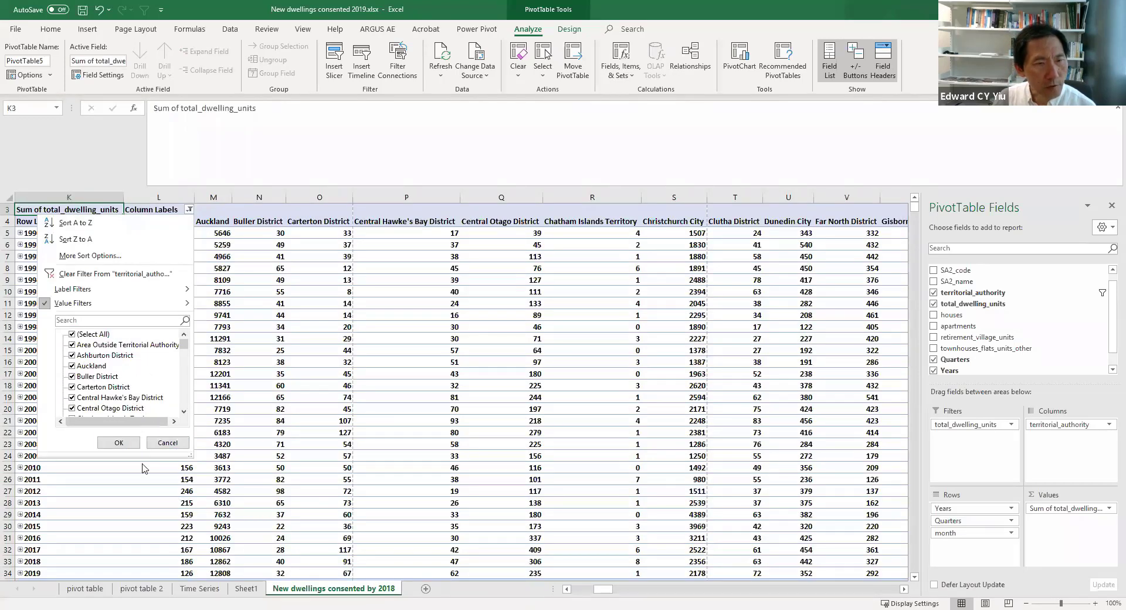
{"action": "left_click", "coordinate": [168, 443]}
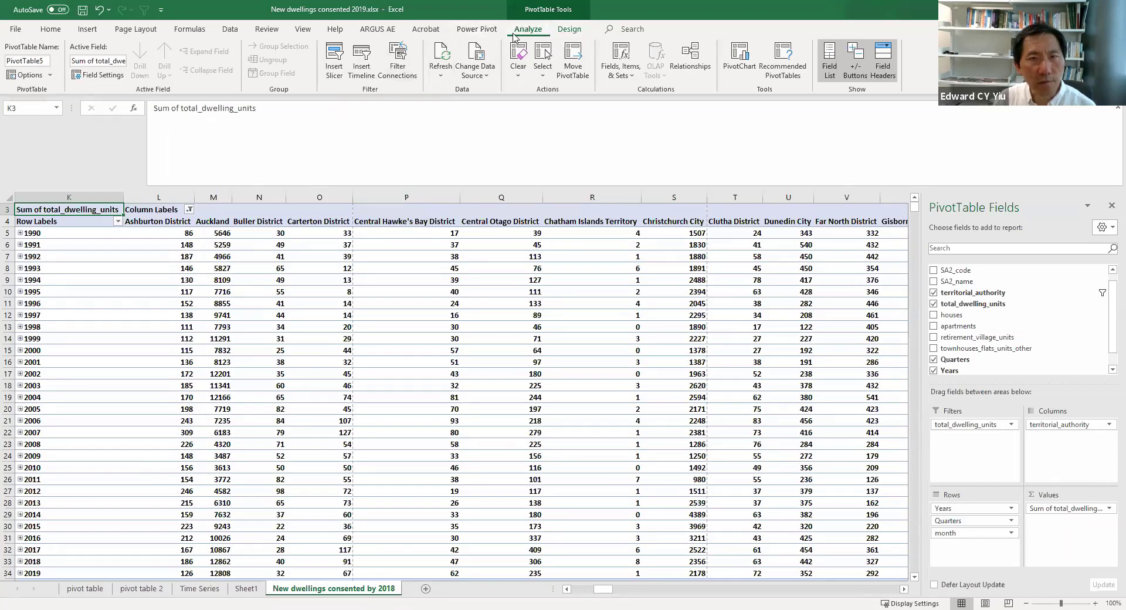
{"action": "left_click", "coordinate": [333, 69]}
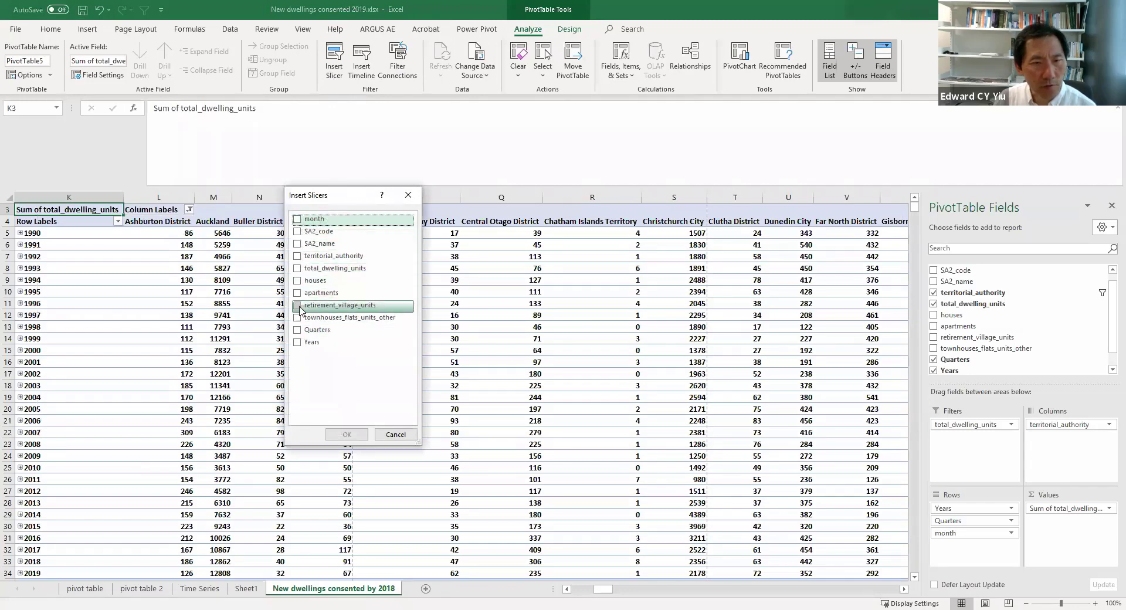
{"action": "left_click", "coordinate": [297, 257]}
{"action": "left_click", "coordinate": [346, 434]}
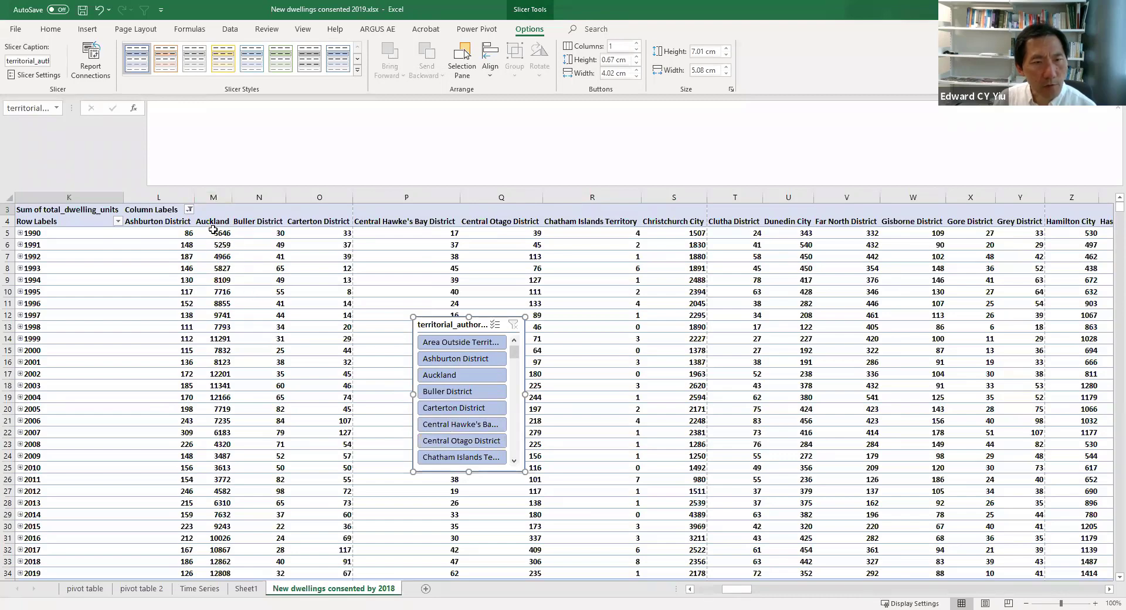
- Use the territorial_authority slicer to show only Auckland and then only Gore District, and clear the slicer's filter
{"action": "left_click", "coordinate": [466, 379]}
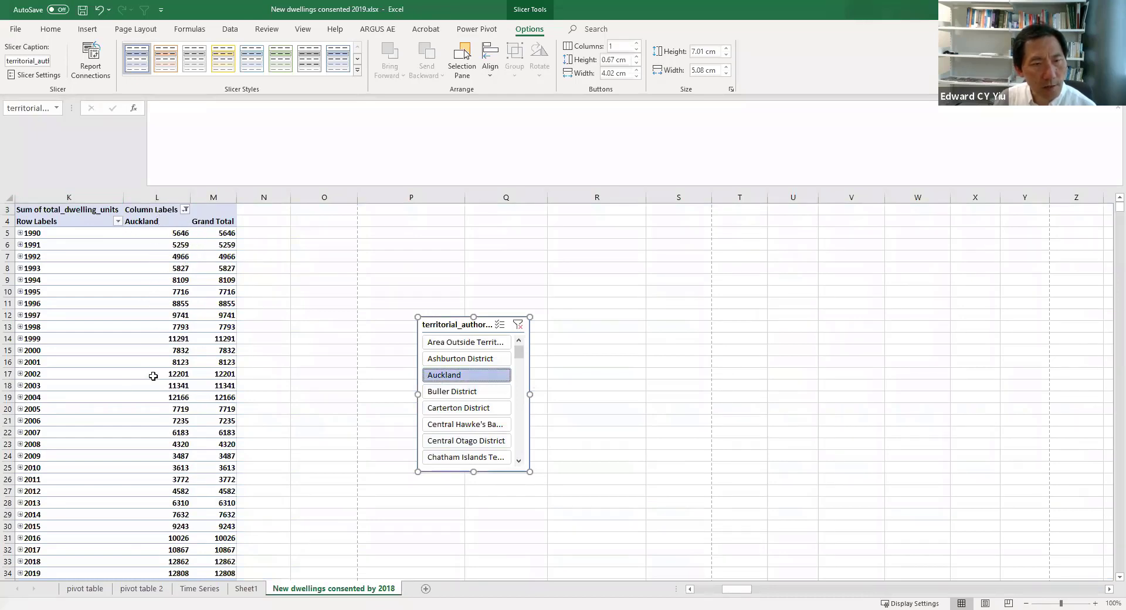
{"action": "scroll", "coordinate": [499, 434], "scroll_direction": "down", "scroll_amount": 3}
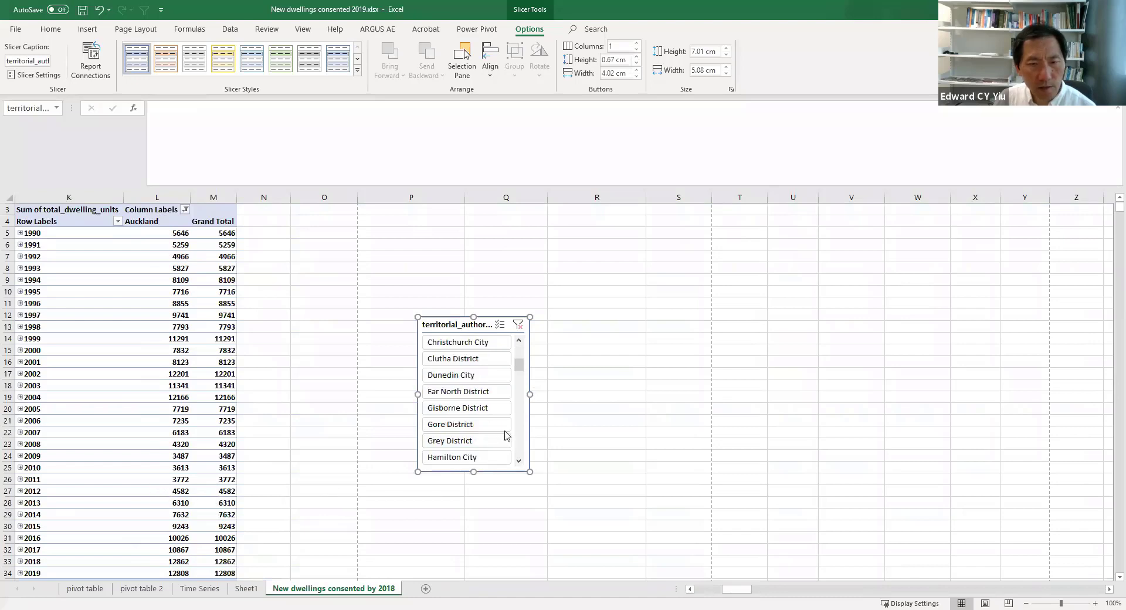
{"action": "left_click", "coordinate": [472, 428]}
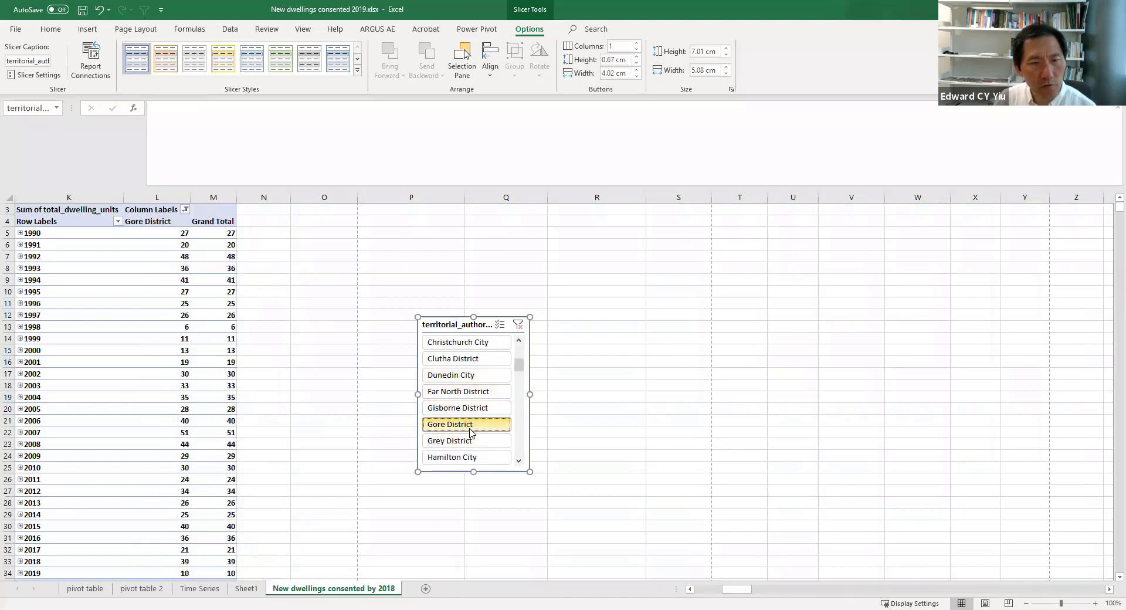
{"action": "left_click", "coordinate": [518, 326]}
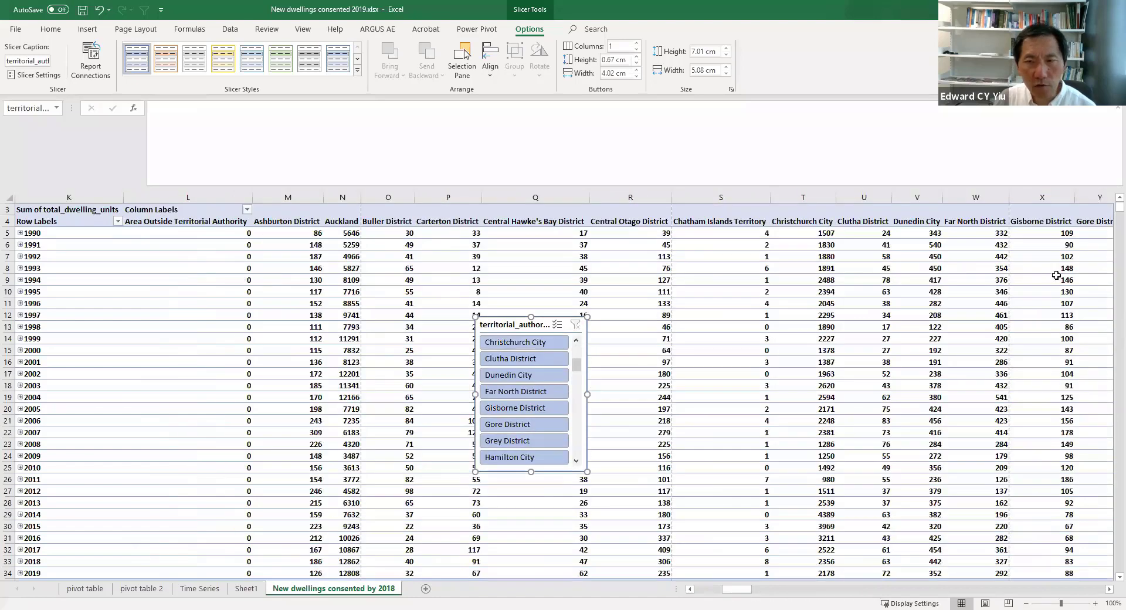